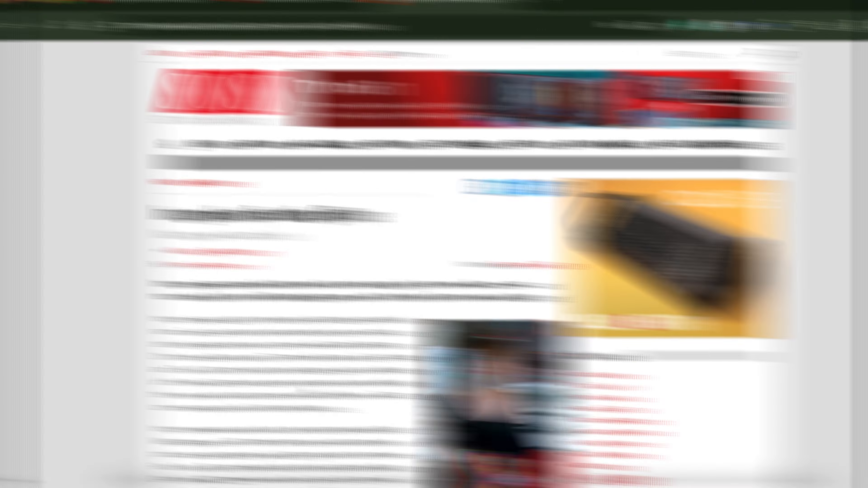
Step: Read the introduction of the Sound on Sound article "Imogen Heap: Recording Ellipse"
scroll(311, 397, down, 3)
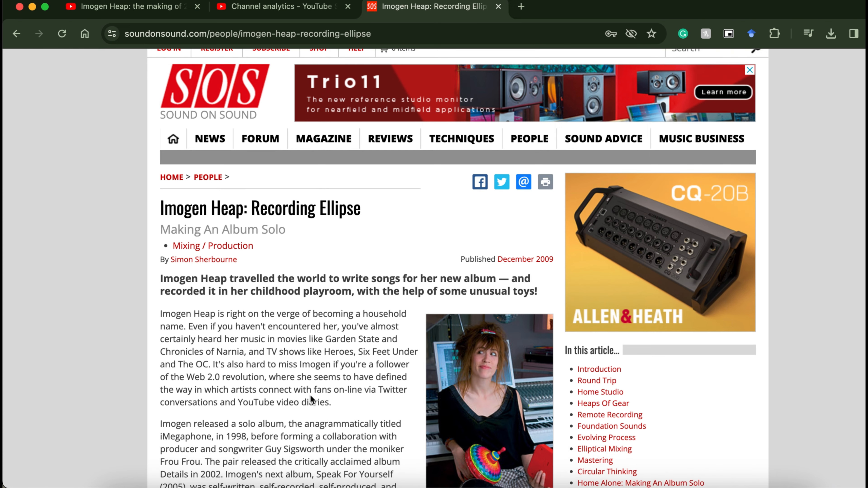
scroll(310, 395, down, 6)
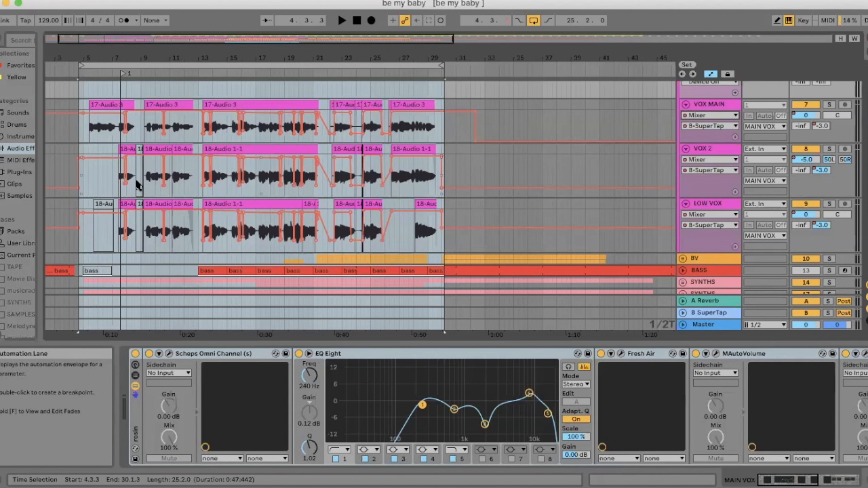
Step: Collapse the MAIN VOX group to view the overall arrangement, and expand it again to show its vocal tracks
scroll(150, 159, up, 3)
scroll(150, 159, left, 2)
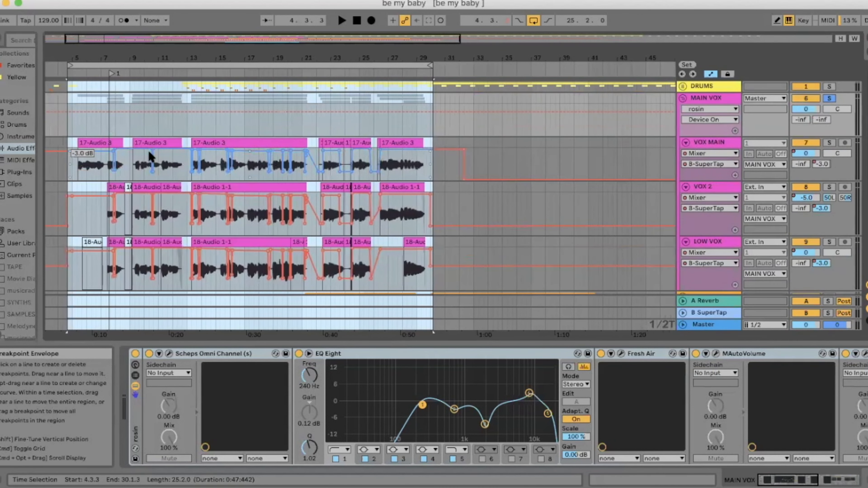
scroll(151, 156, down, 1)
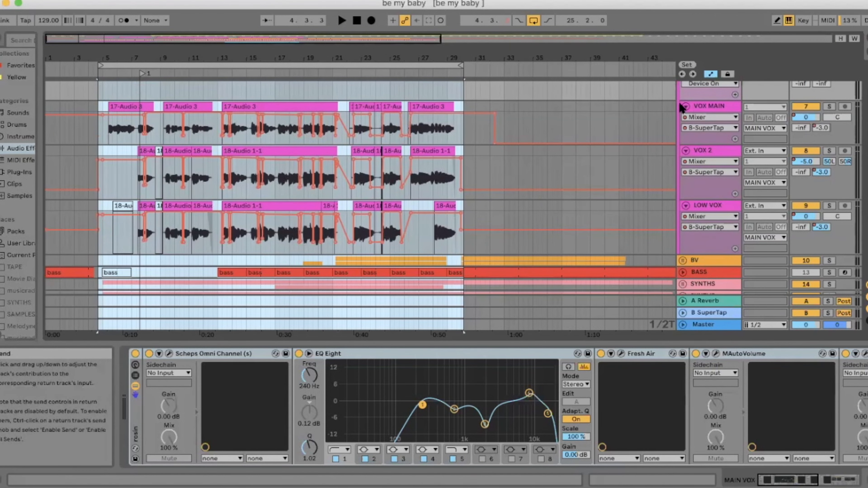
scroll(680, 108, up, 1)
scroll(681, 108, up, 1)
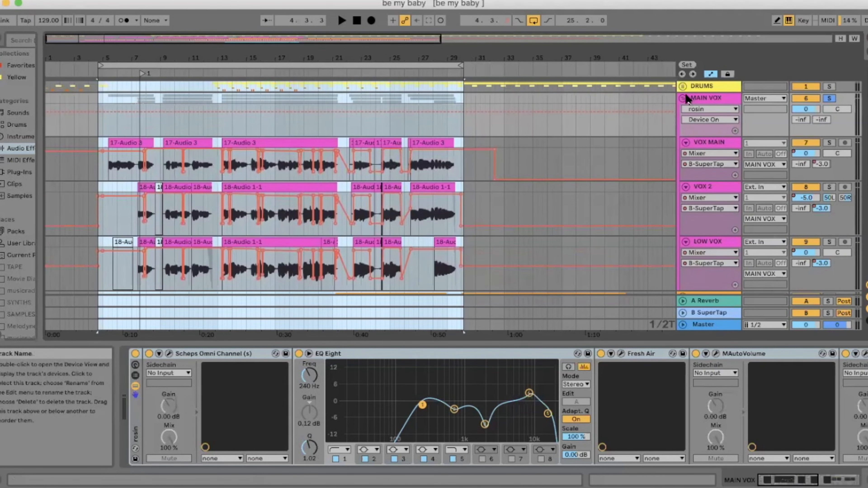
click(683, 99)
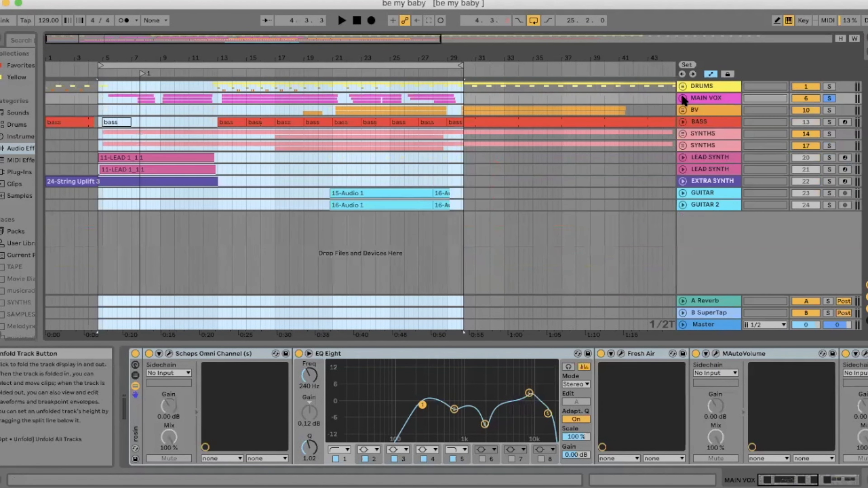
click(683, 99)
key(a)
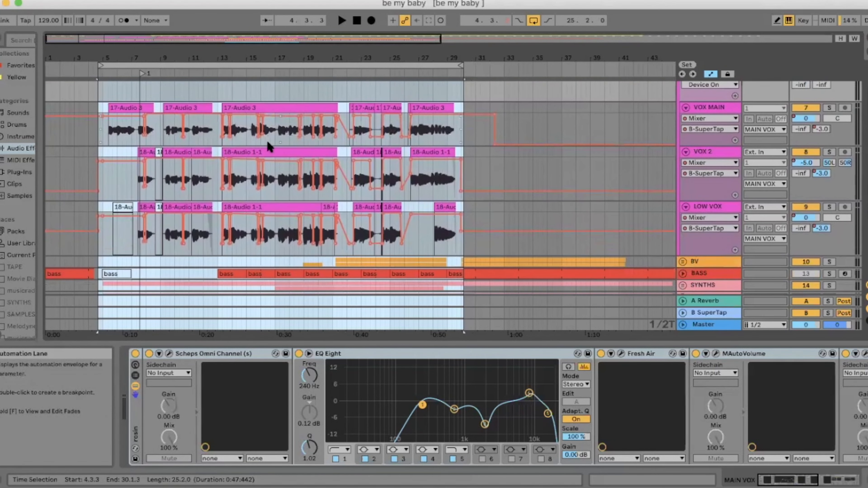
Step: Examine the B-SuperTap send automation along the clips of VOX MAIN, VOX 2 and LOW VOX
scroll(270, 147, down, 1)
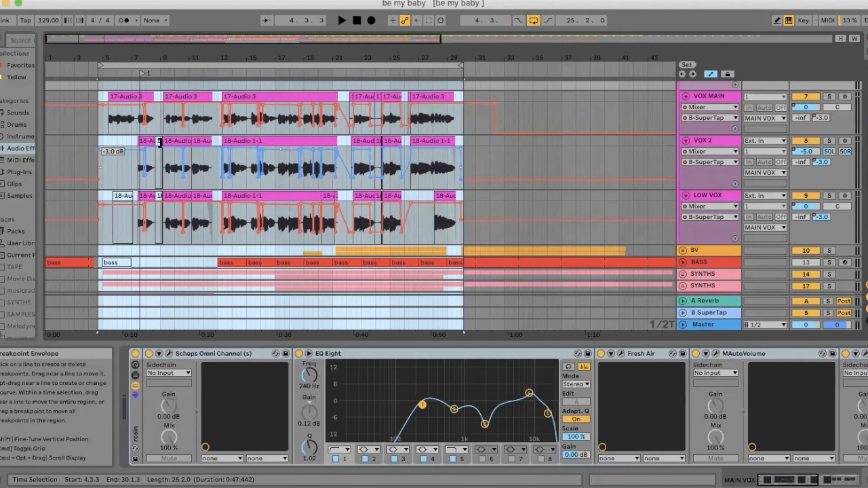
scroll(110, 135, up, 5)
scroll(226, 149, right, 3)
scroll(226, 148, up, 1)
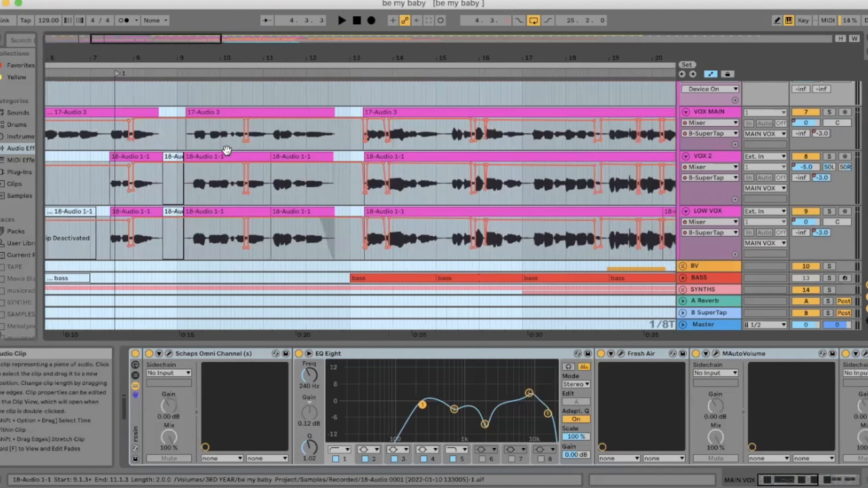
scroll(227, 150, down, 4)
scroll(227, 150, down, 3)
scroll(227, 150, up, 5)
scroll(228, 151, left, 3)
scroll(229, 152, up, 1)
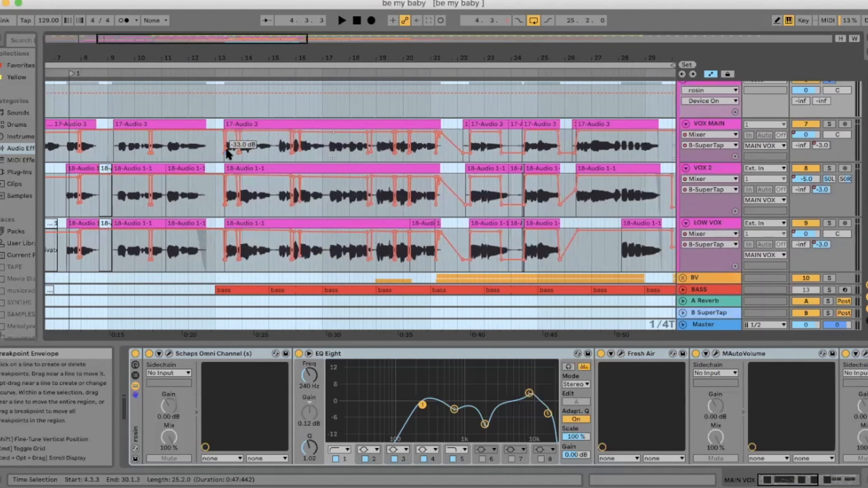
scroll(226, 155, down, 5)
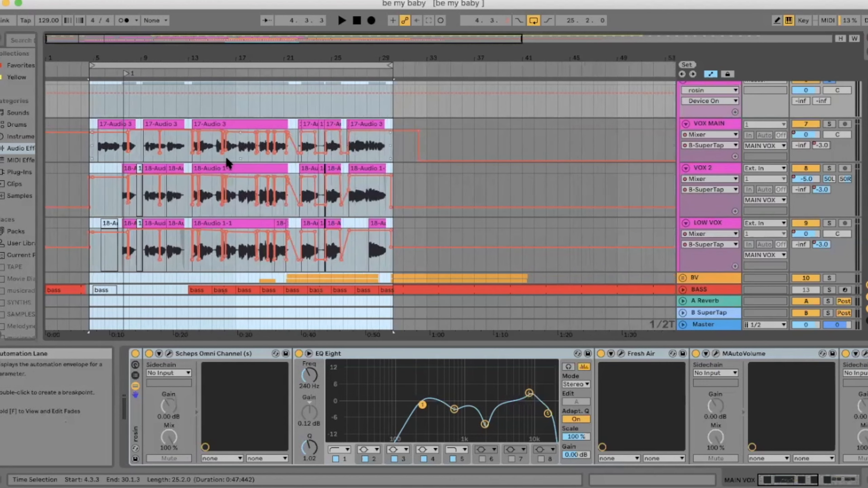
scroll(226, 156, down, 2)
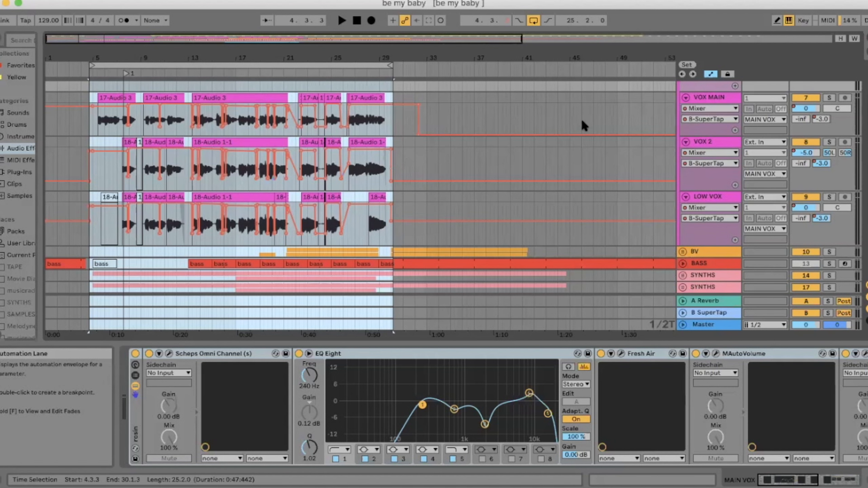
scroll(582, 142, up, 2)
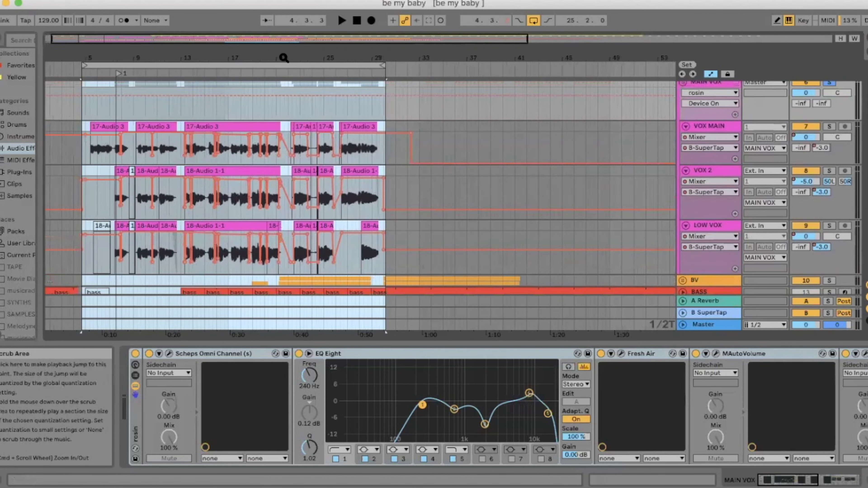
Step: Display the Track Volume automation on the VOX MAIN, VOX 2 and LOW VOX tracks
click(711, 130)
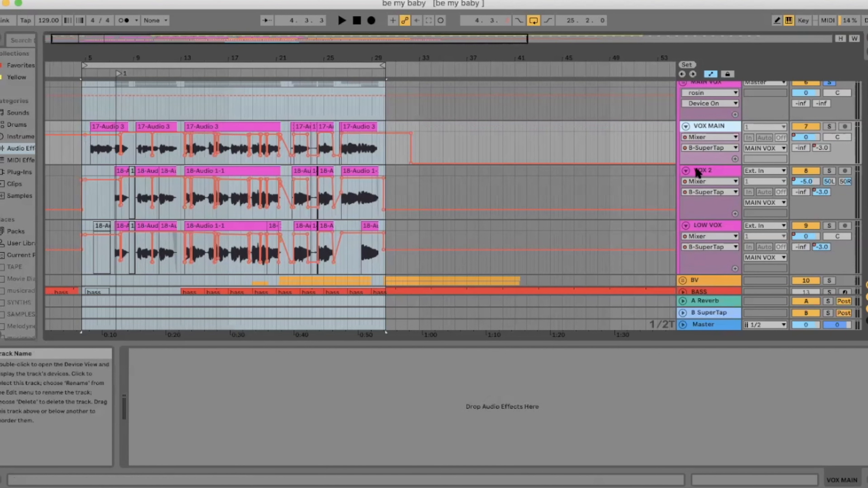
click(708, 148)
click(709, 176)
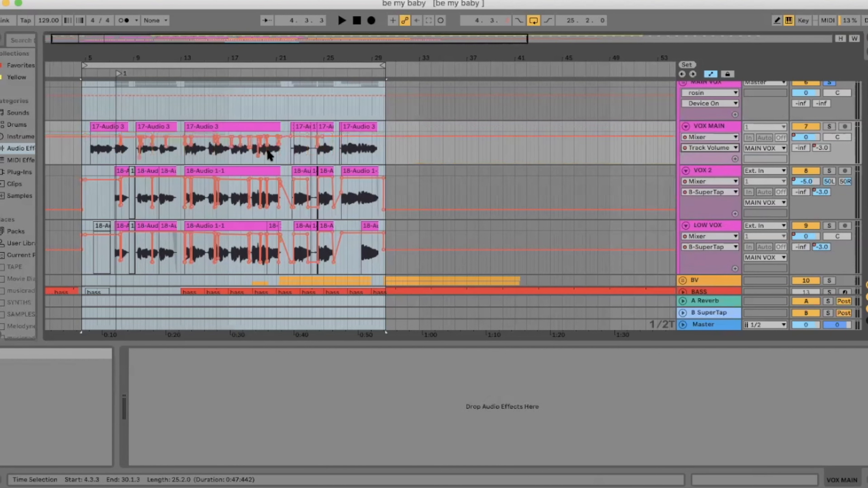
click(718, 192)
click(709, 229)
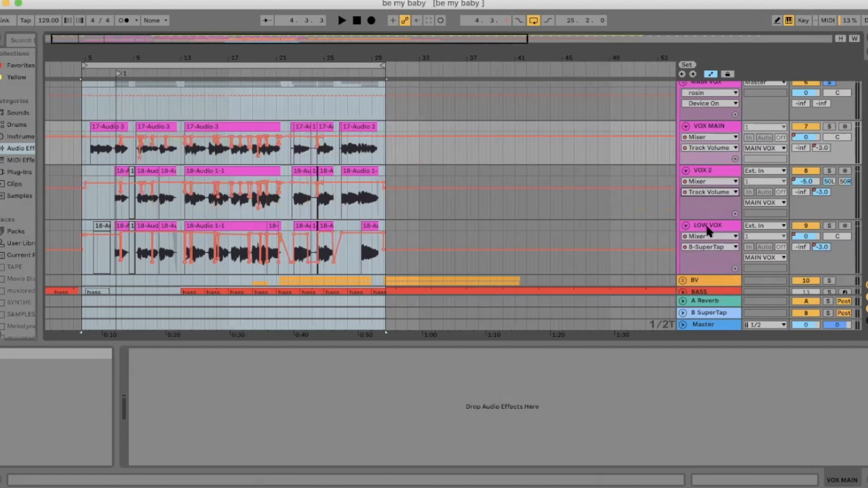
click(704, 247)
click(699, 275)
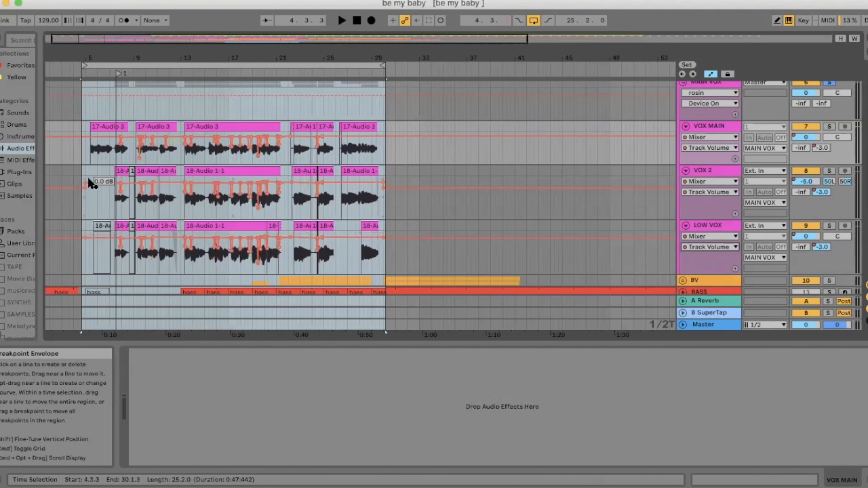
Step: Examine the Track Volume automation of the three vocal tracks, both close up and across the whole section
key(z)
scroll(152, 151, up, 5)
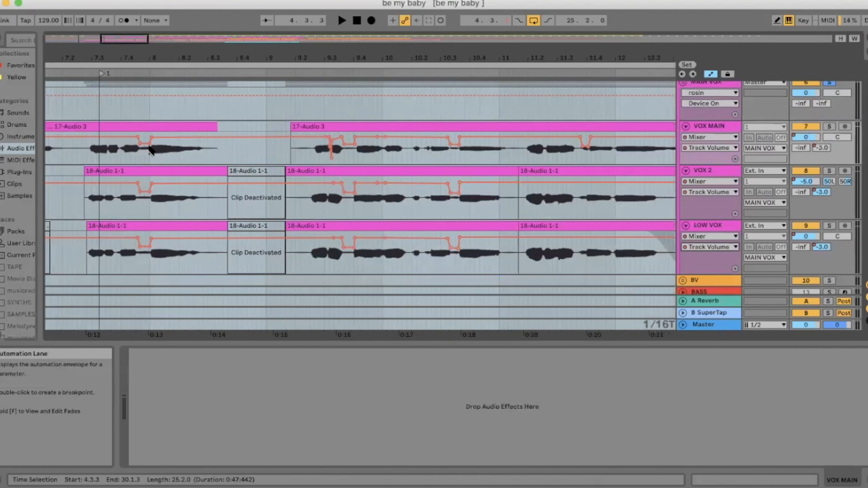
scroll(184, 147, down, 10)
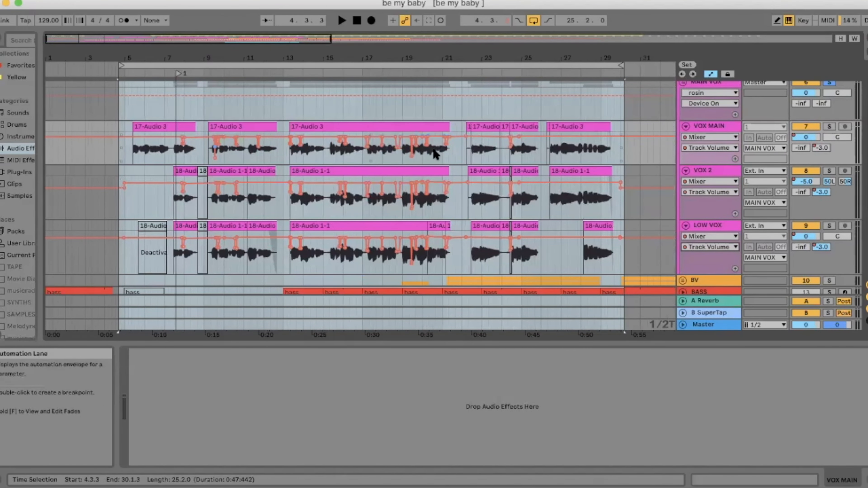
scroll(455, 144, down, 2)
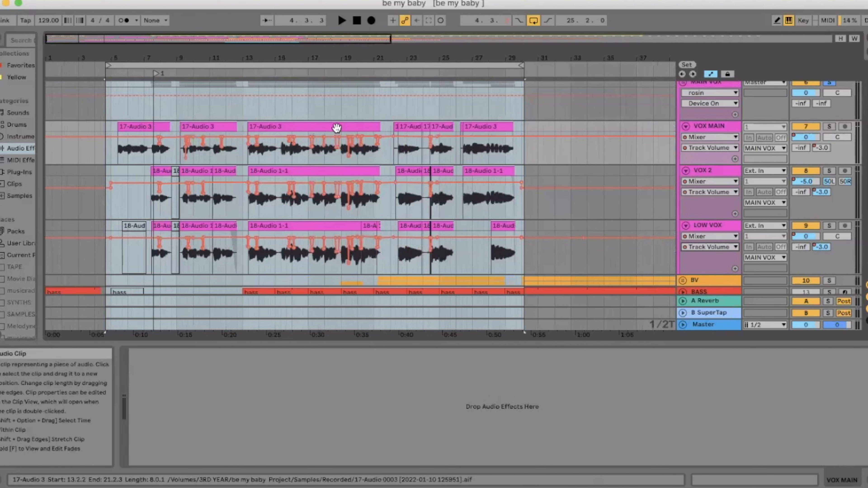
scroll(339, 131, up, 1)
scroll(338, 131, down, 3)
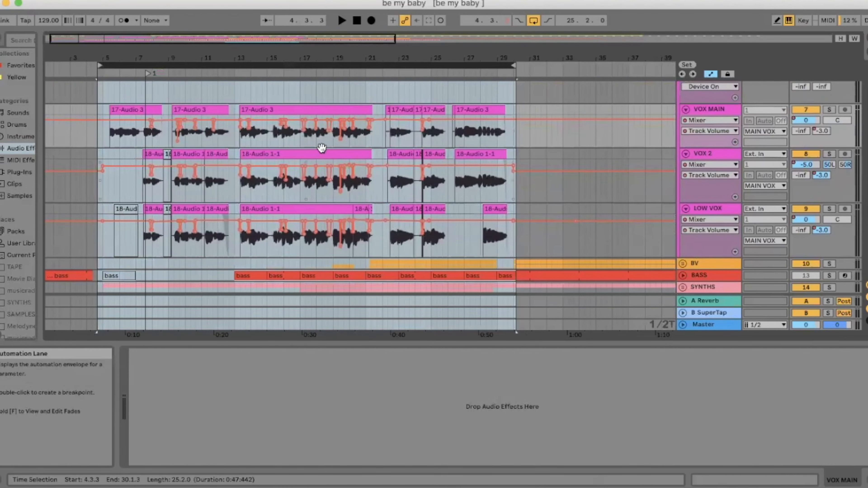
key(minus)
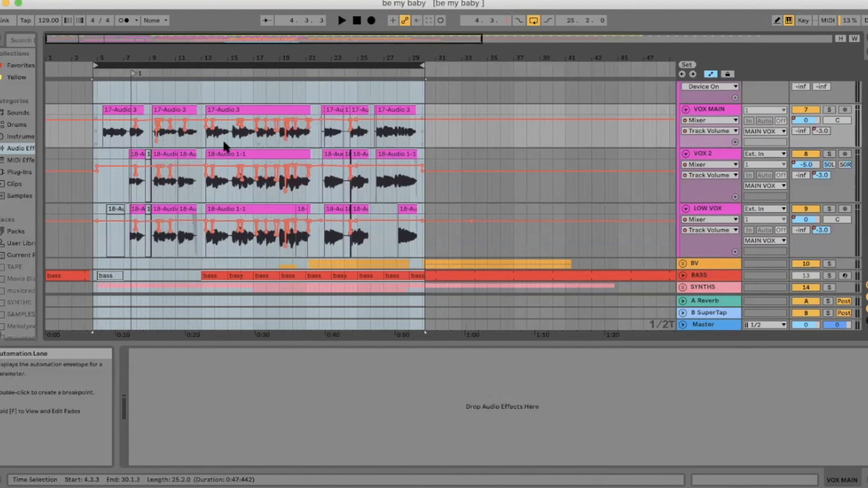
scroll(224, 142, up, 5)
scroll(224, 142, down, 5)
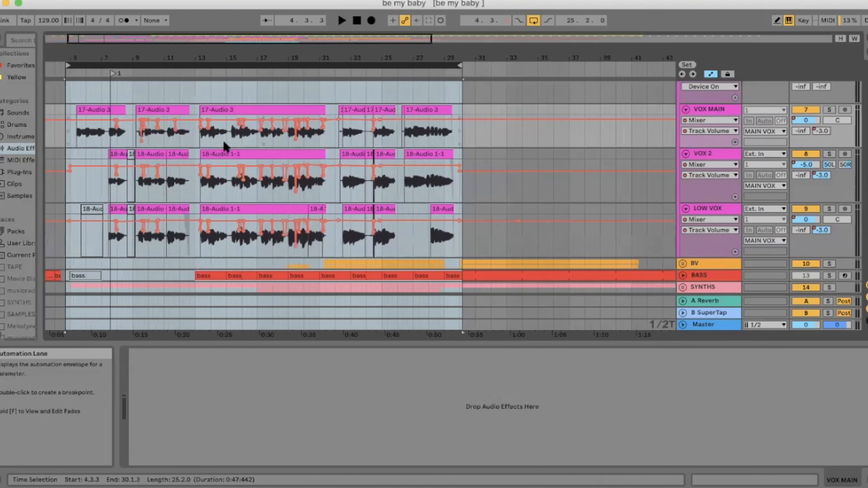
scroll(224, 141, down, 1)
scroll(224, 141, up, 1)
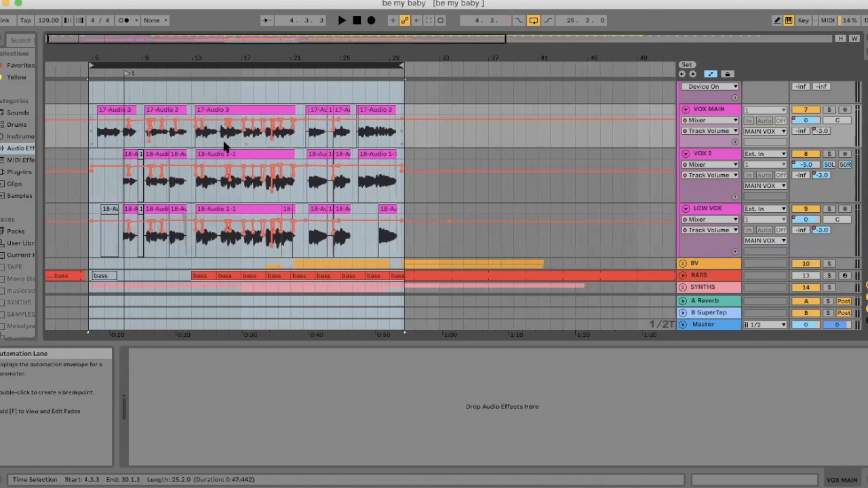
scroll(207, 134, up, 3)
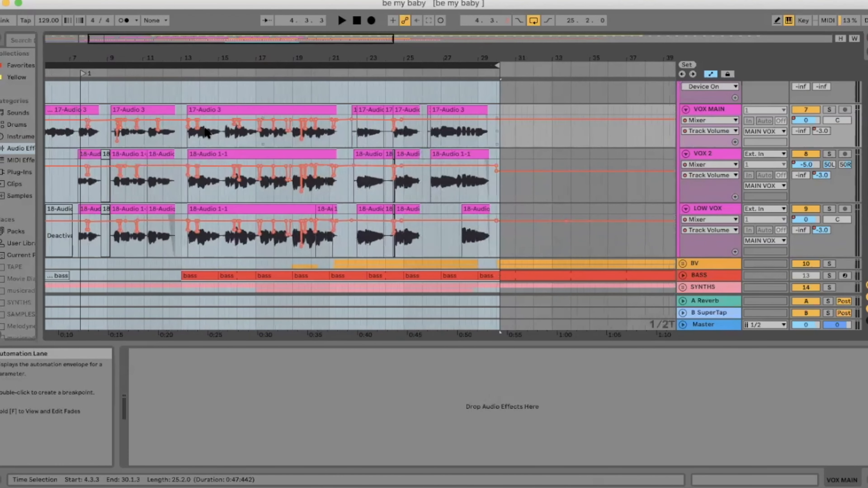
scroll(287, 131, left, 3)
scroll(288, 131, up, 1)
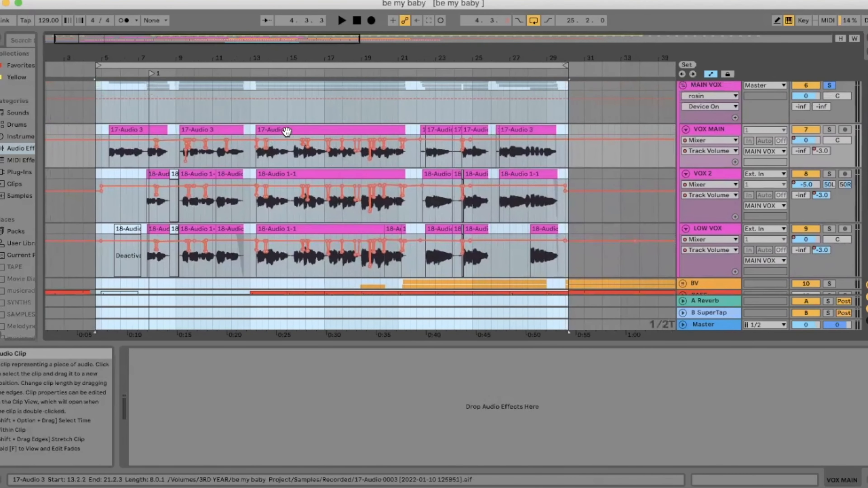
scroll(376, 151, up, 1)
scroll(376, 151, right, 1)
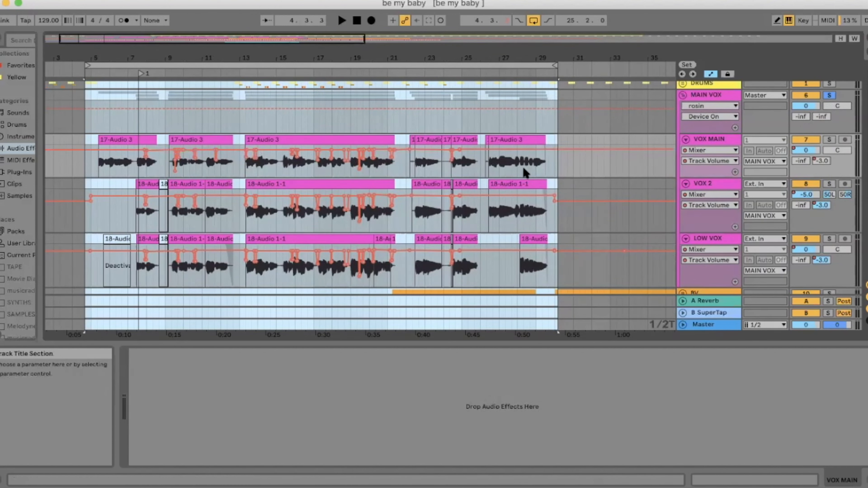
Step: Look through the MAIN VOX group's effects chain, and open its Scheps Omni Channel plug-in for inspection before closing it
scroll(472, 186, down, 3)
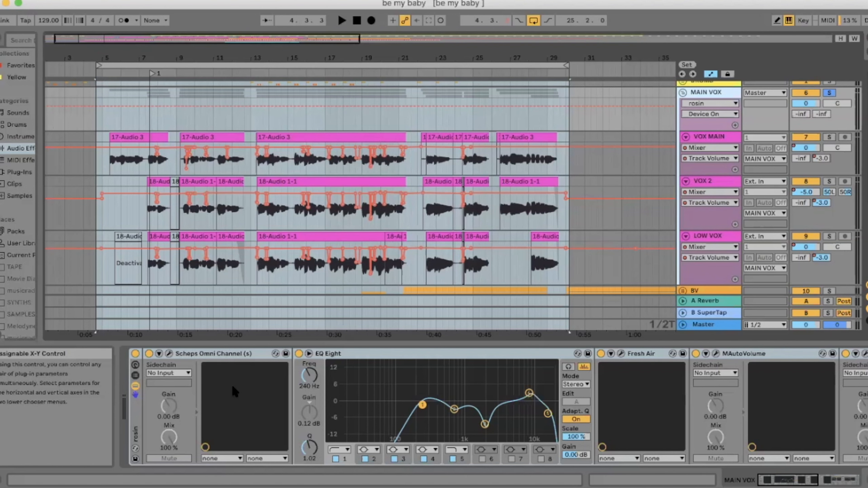
scroll(233, 384, right, 2)
scroll(232, 385, left, 2)
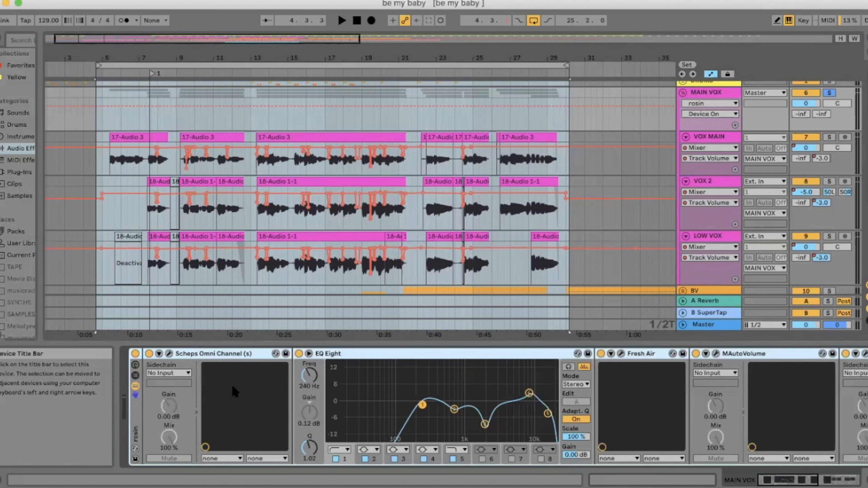
scroll(232, 384, right, 5)
scroll(232, 384, left, 5)
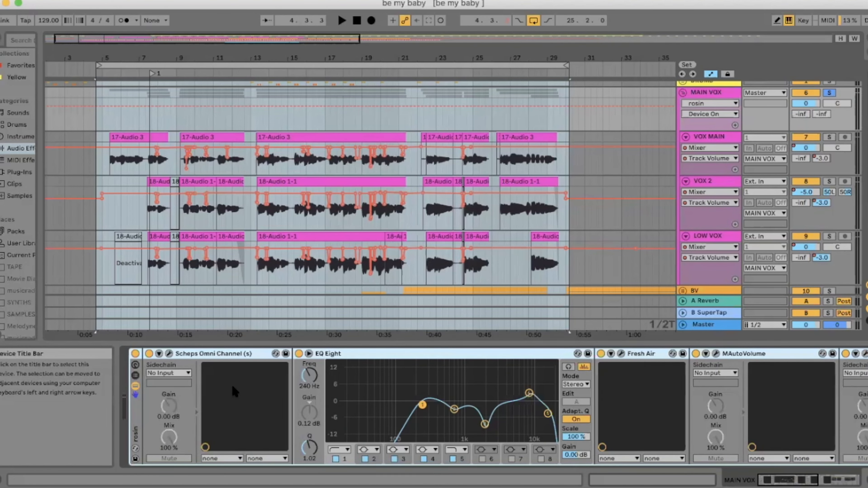
click(169, 356)
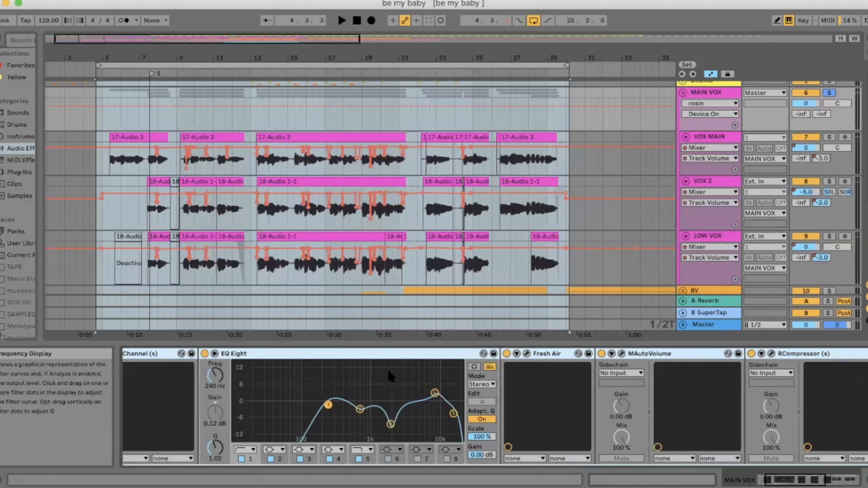
click(75, 62)
Step: Open the Fresh Air plug-in from the MAIN VOX effects chain to examine its Mid Air and High Air settings
scroll(430, 391, right, 3)
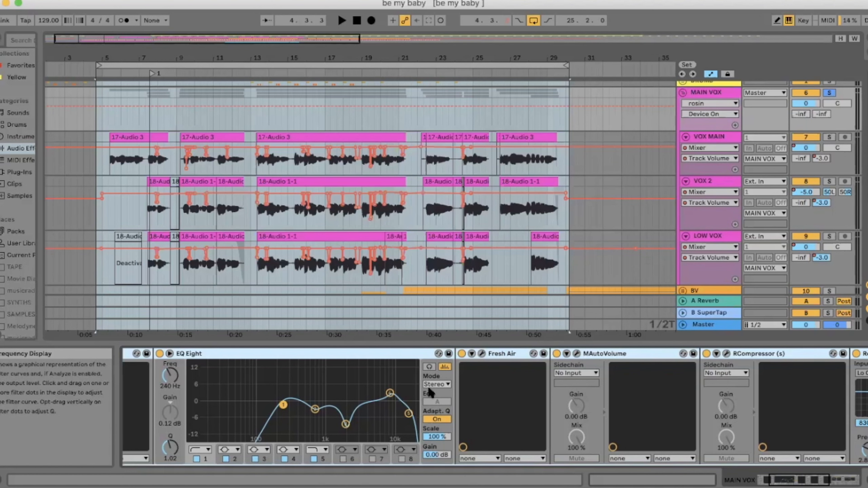
scroll(478, 405, right, 3)
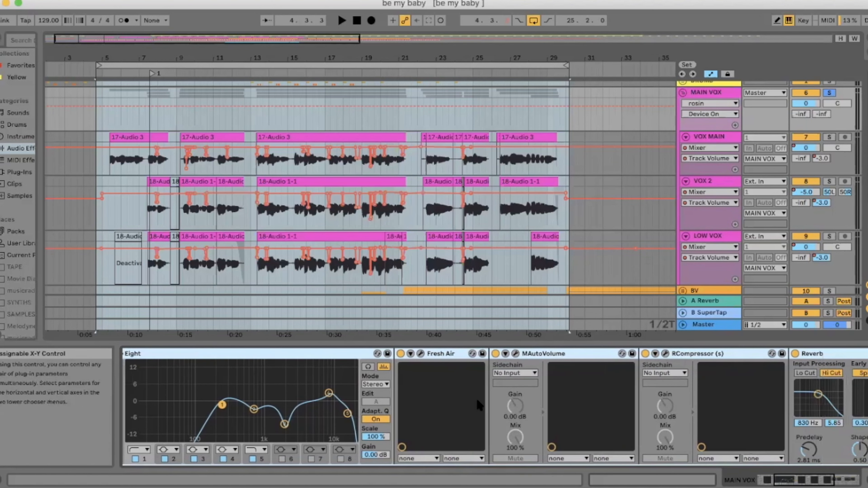
click(420, 354)
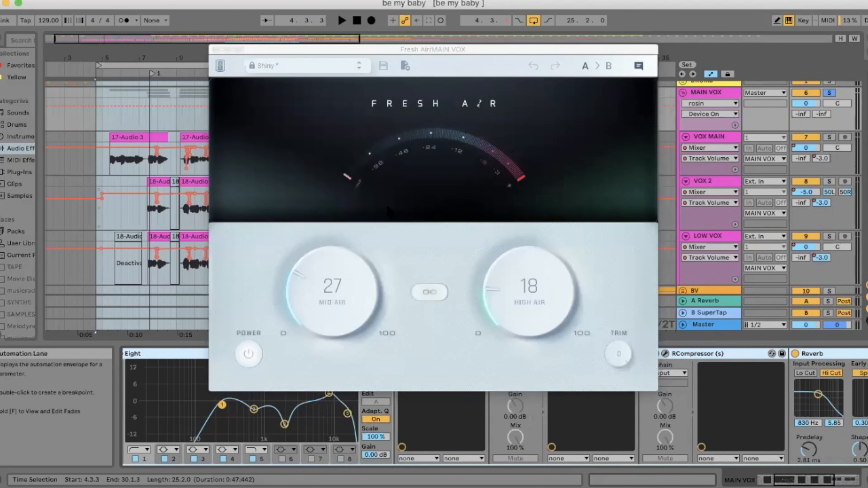
drag(440, 50, 441, 51)
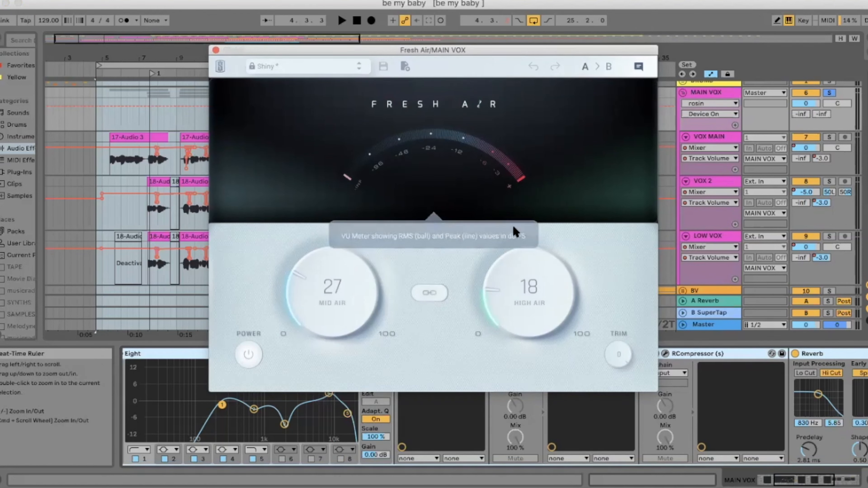
Step: Close the Fresh Air window and move along the MAIN VOX effects chain to look at the MAutoVolume device
click(216, 50)
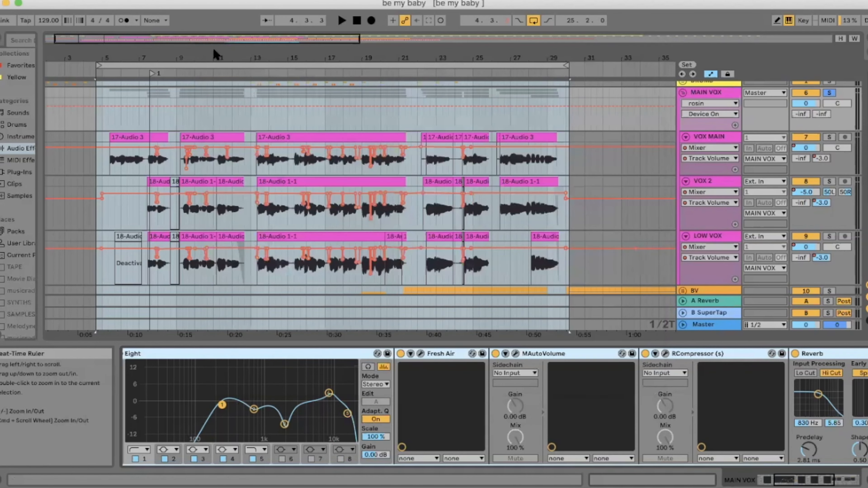
scroll(533, 401, right, 3)
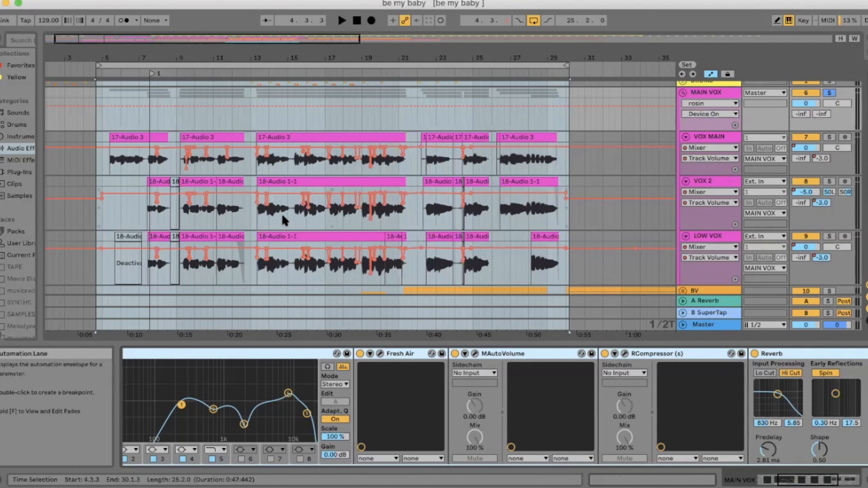
click(475, 354)
click(58, 39)
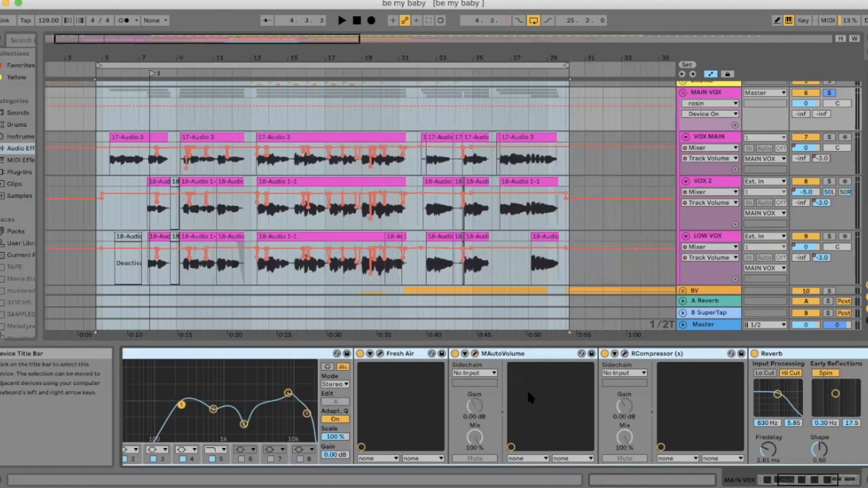
Step: Open the RCompressor plug-in from the MAIN VOX chain to examine its settings, close it, and bring the Reverb device into view
scroll(528, 390, right, 3)
scroll(529, 397, right, 3)
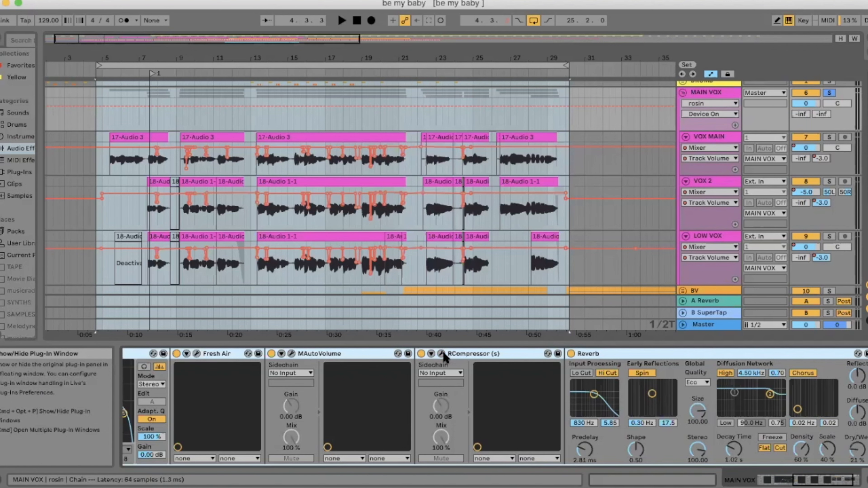
click(442, 353)
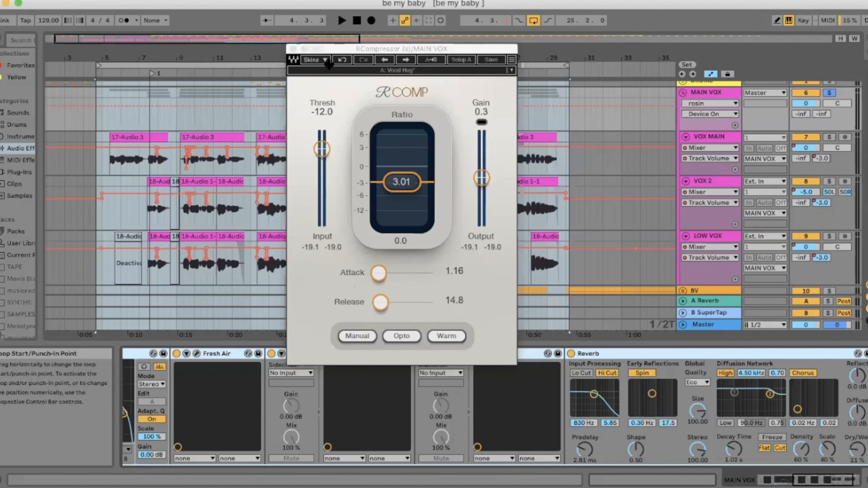
click(290, 49)
scroll(487, 414, right, 3)
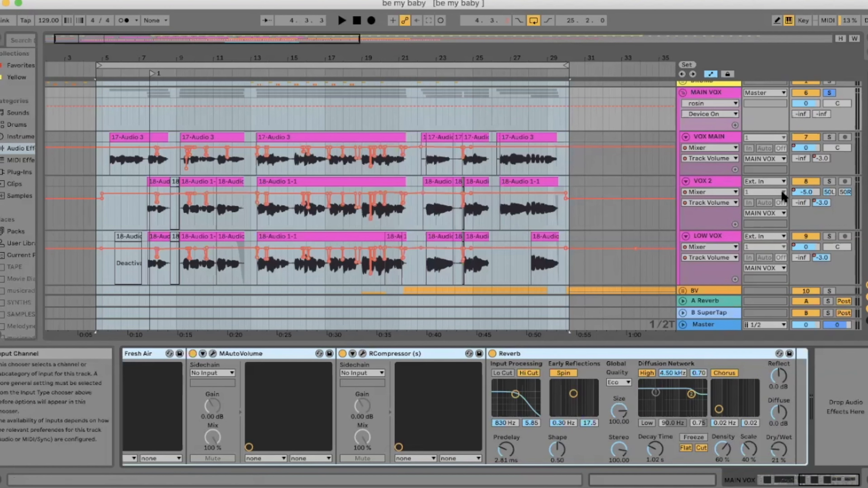
Step: Open the SuperTap 2-Taps plug-in on the B SuperTap return track and move its window clear of the arrangement
scroll(781, 194, down, 3)
click(699, 311)
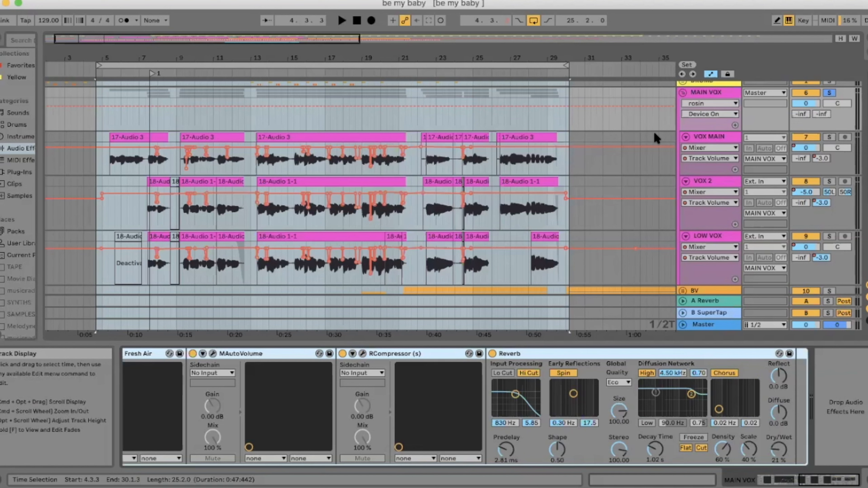
scroll(656, 138, down, 3)
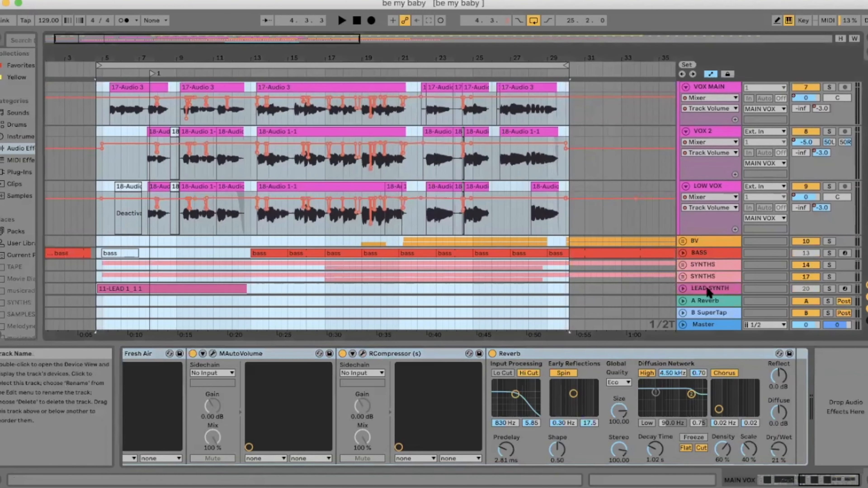
click(699, 309)
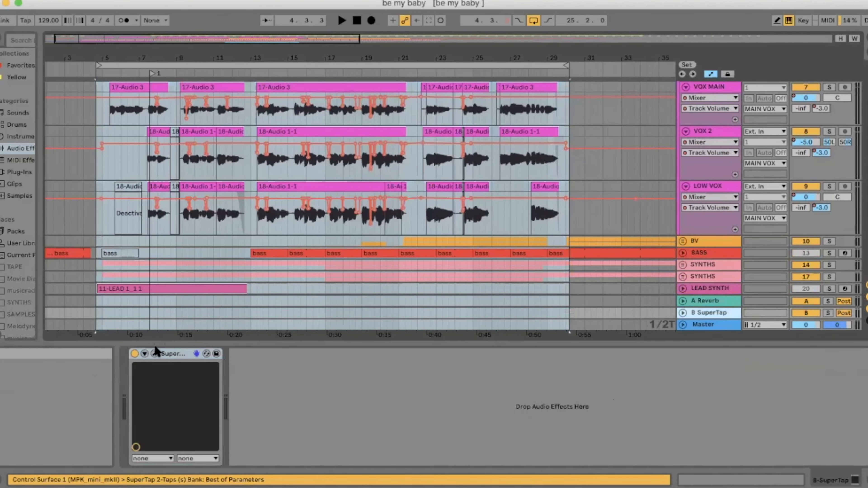
click(155, 353)
drag(398, 248, 436, 399)
scroll(608, 167, up, 1)
scroll(694, 140, up, 1)
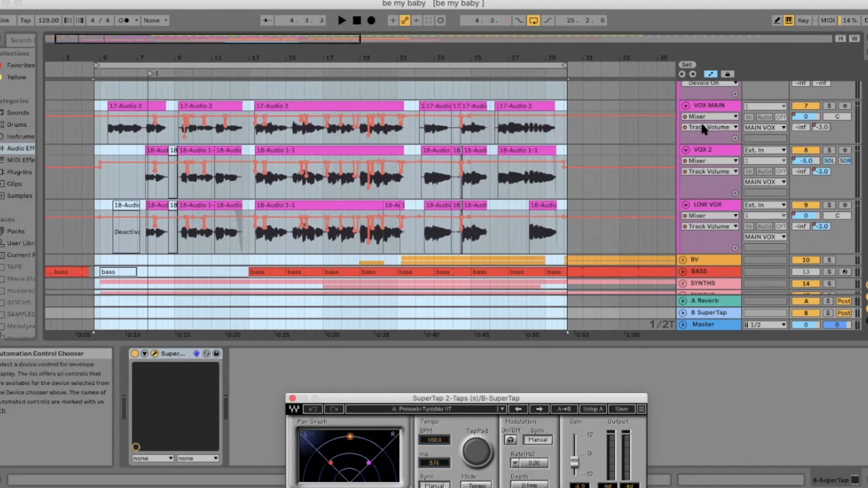
Step: Display the B-SuperTap send automation on the VOX MAIN, VOX 2 and LOW VOX tracks
click(704, 130)
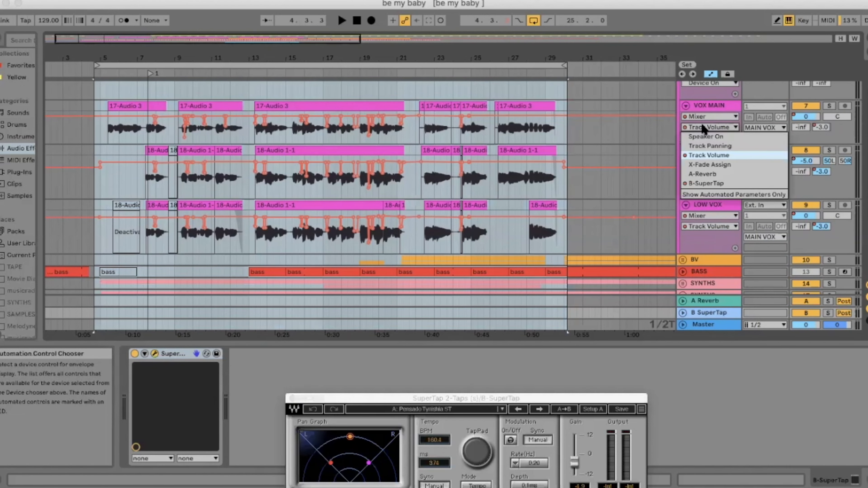
click(707, 184)
click(710, 171)
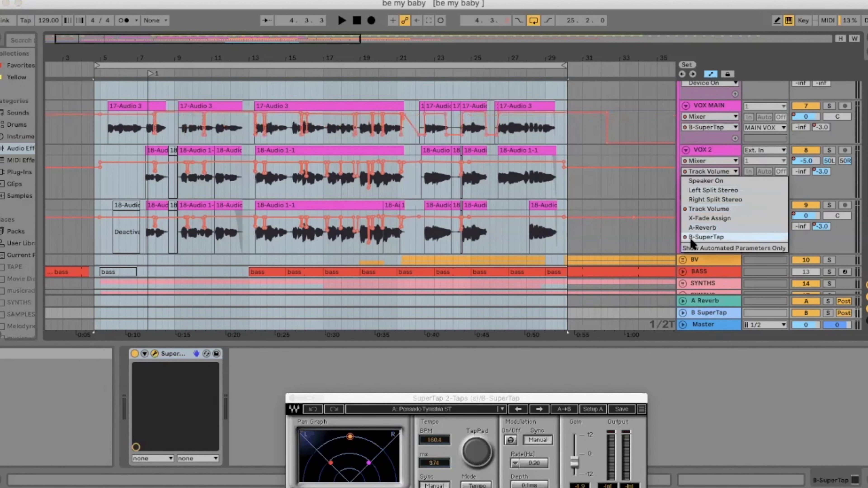
click(701, 228)
click(704, 226)
click(699, 282)
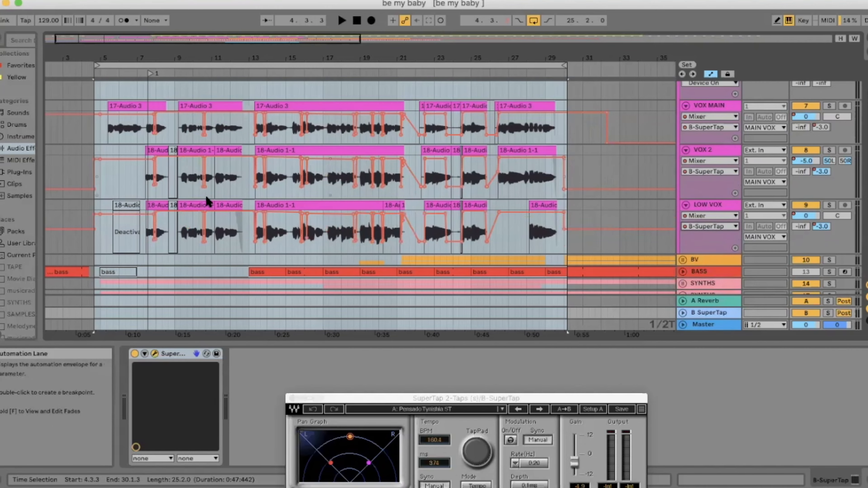
Step: Examine the B-SuperTap send automation of the three vocal tracks, both close up and across the whole section
scroll(208, 200, up, 3)
scroll(208, 199, left, 3)
scroll(208, 197, down, 3)
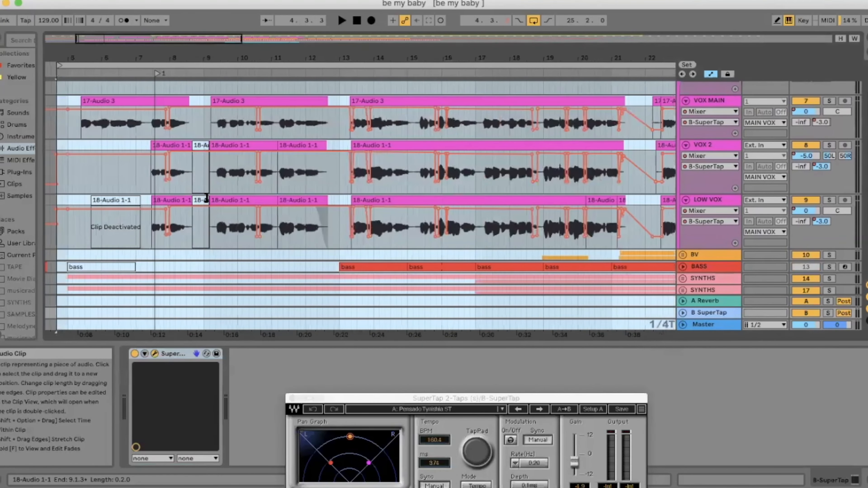
scroll(405, 187, down, 3)
scroll(405, 186, up, 1)
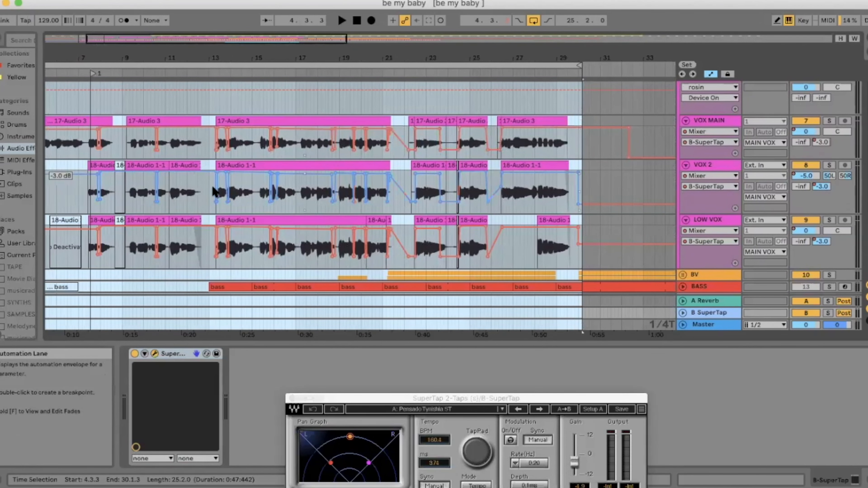
scroll(214, 192, down, 5)
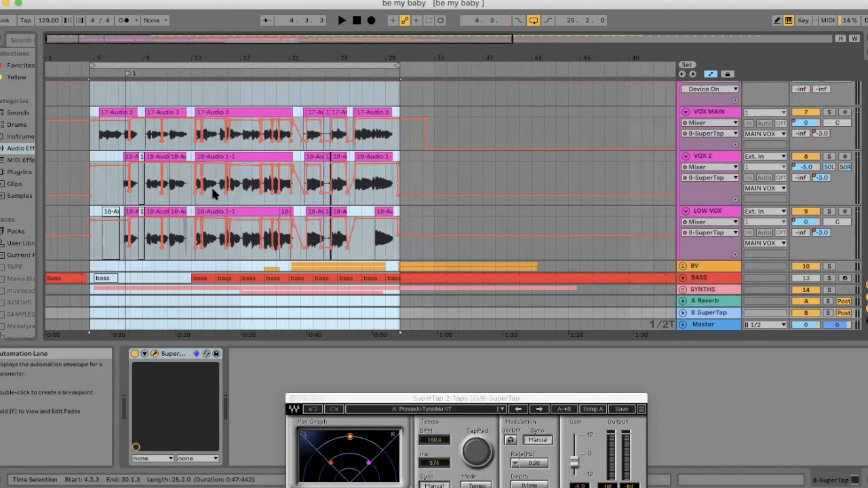
scroll(213, 193, up, 1)
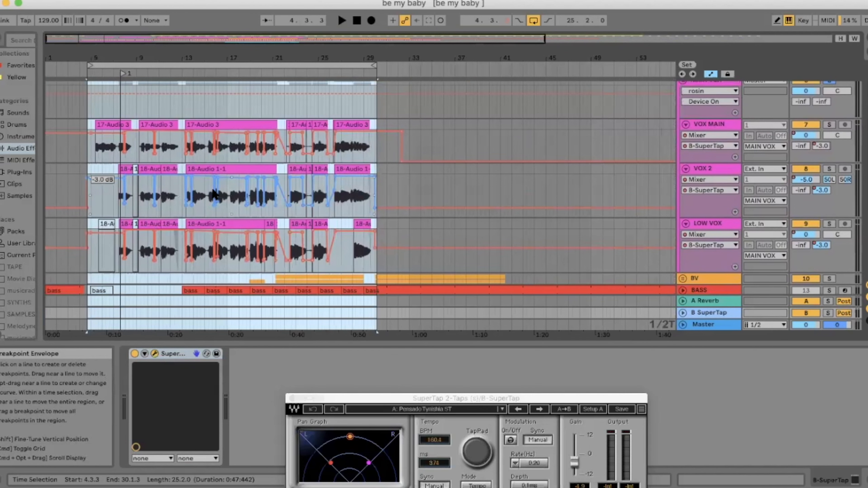
scroll(214, 193, up, 4)
scroll(215, 194, up, 1)
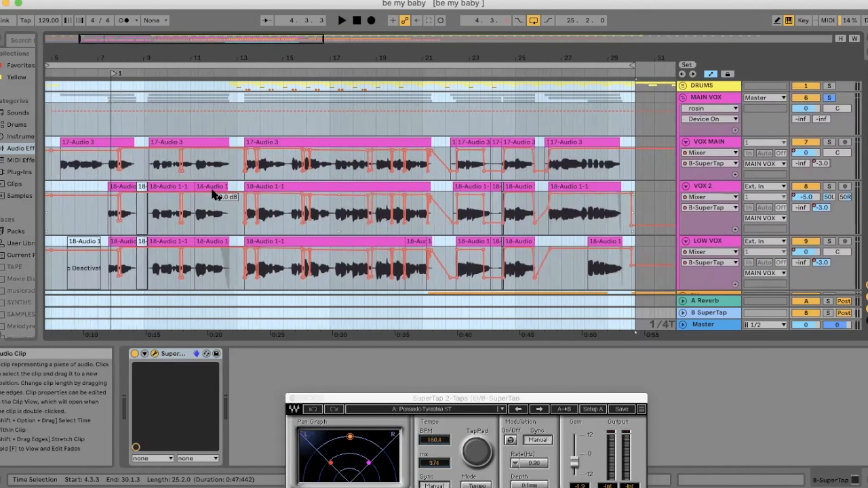
scroll(215, 195, down, 2)
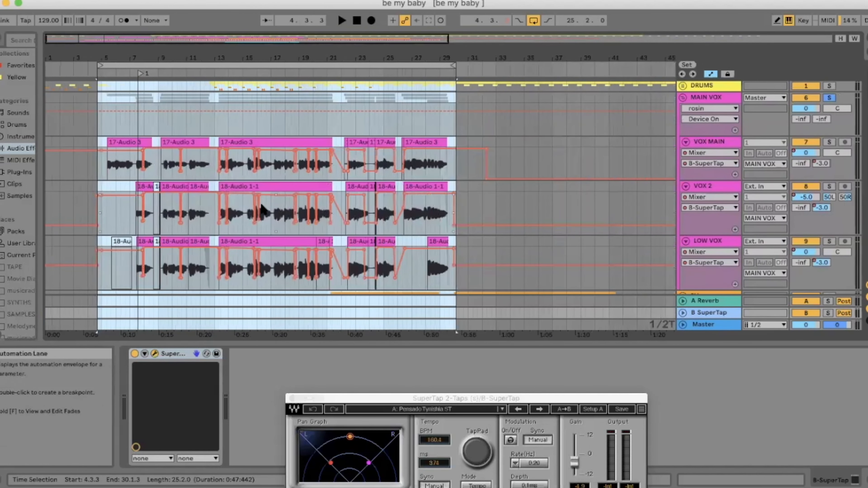
scroll(632, 165, down, 4)
scroll(632, 165, up, 2)
scroll(634, 167, up, 2)
scroll(698, 140, up, 2)
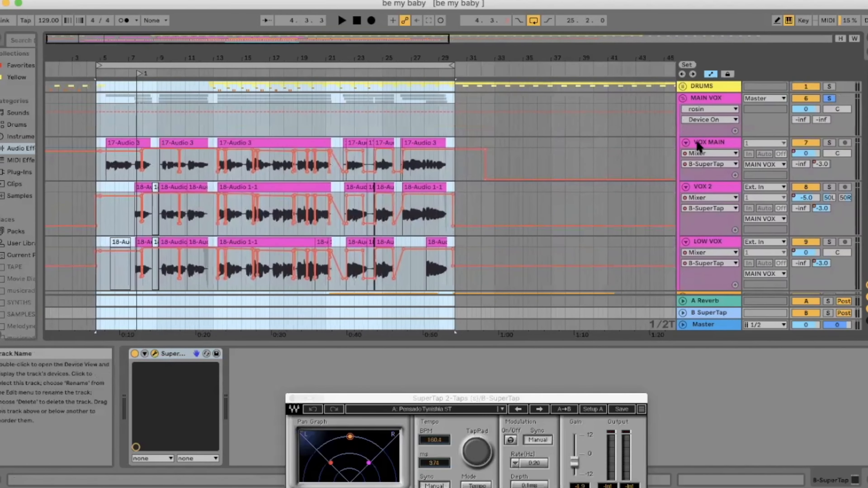
Step: Show the MAIN VOX group's effects chain again and look it over from the Reverb back to the Scheps Omni Channel
click(684, 99)
click(683, 99)
click(692, 100)
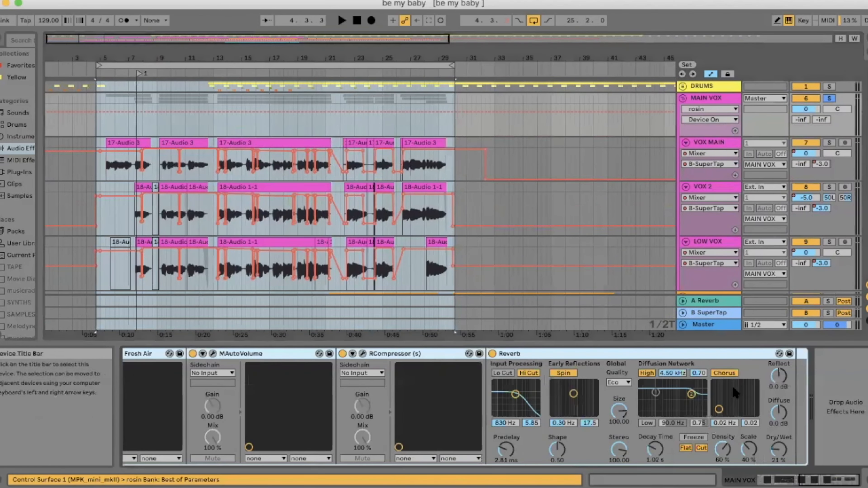
click(596, 354)
scroll(346, 198, down, 1)
scroll(346, 202, down, 3)
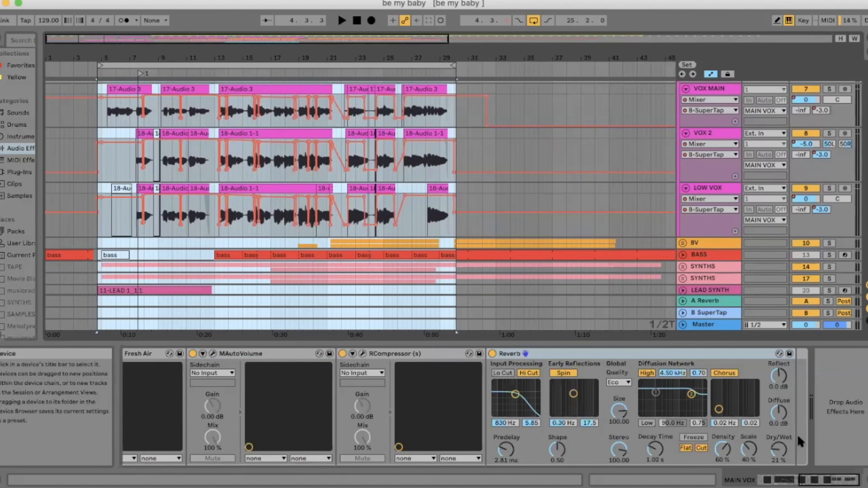
scroll(548, 225, up, 2)
scroll(550, 225, right, 1)
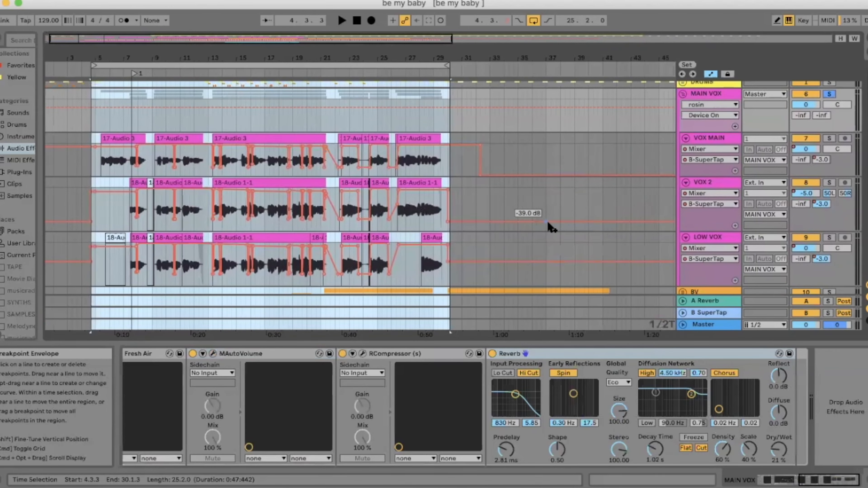
scroll(551, 228, down, 2)
scroll(479, 394, left, 3)
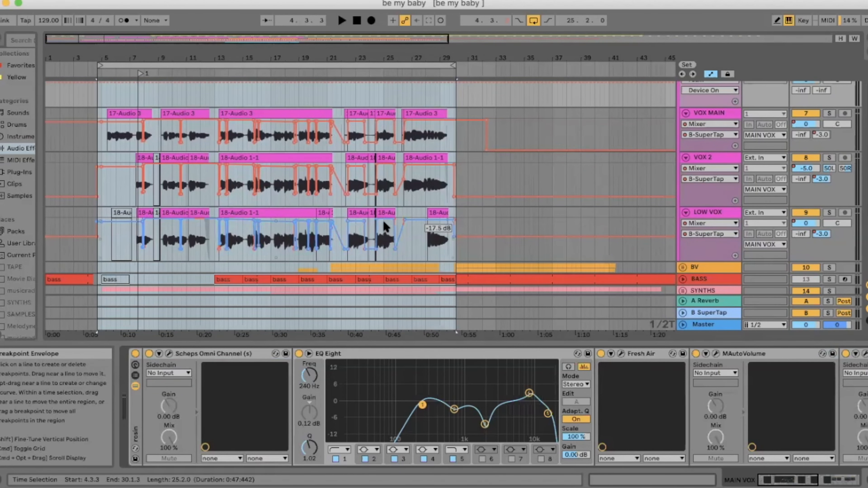
Step: Select the long middle 17-Audio 3 clip on VOX MAIN and audition the soloed vocals dry, with the effects rack off
click(240, 113)
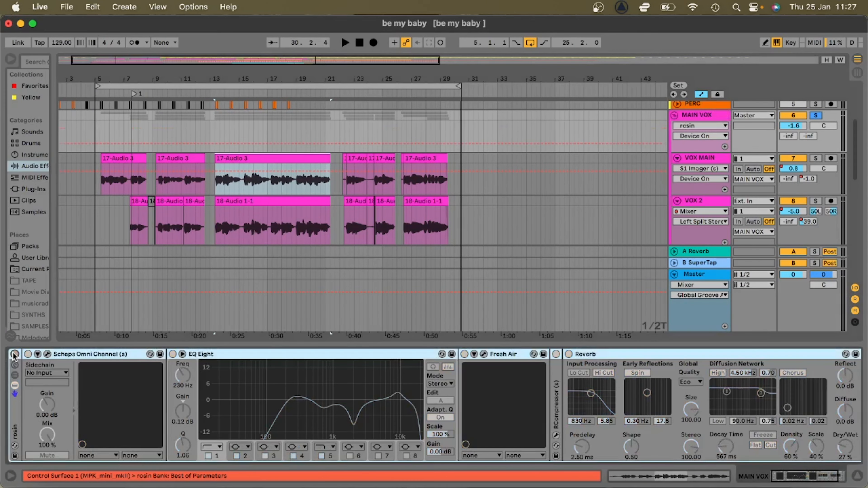
key(space)
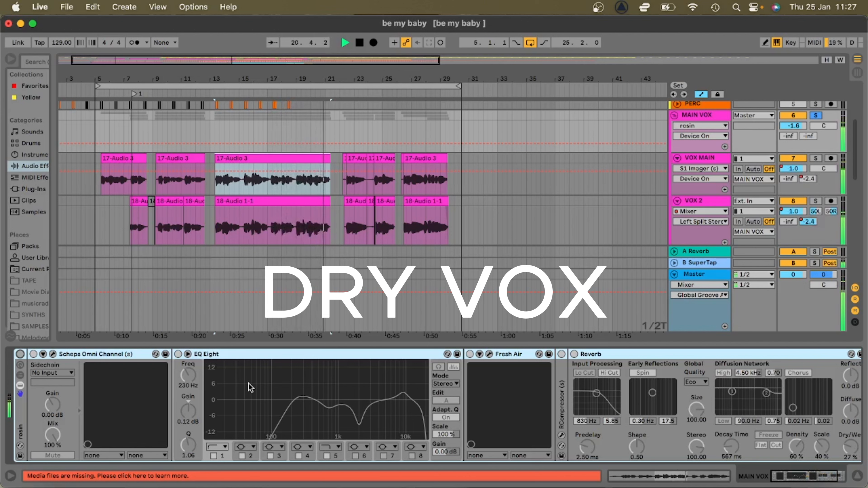
key(space)
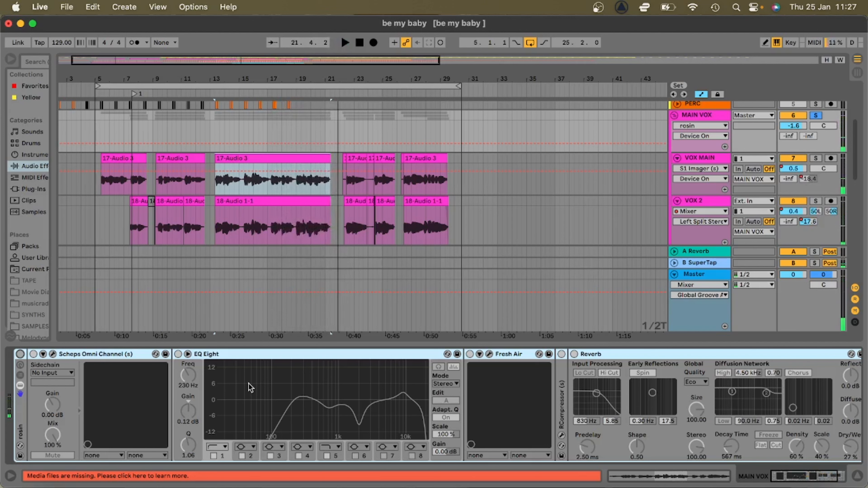
Step: Turn on the rosin effects rack on MAIN VOX and audition the soloed vocals through the chain
click(20, 354)
key(space)
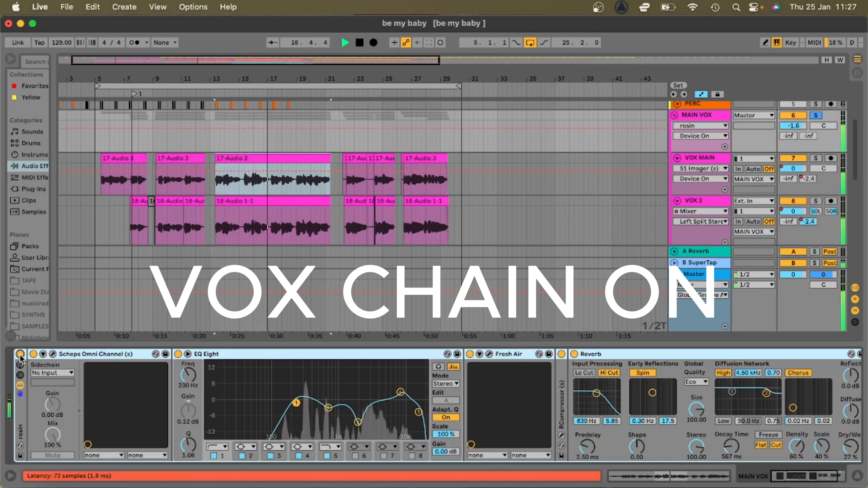
scroll(102, 399, right, 5)
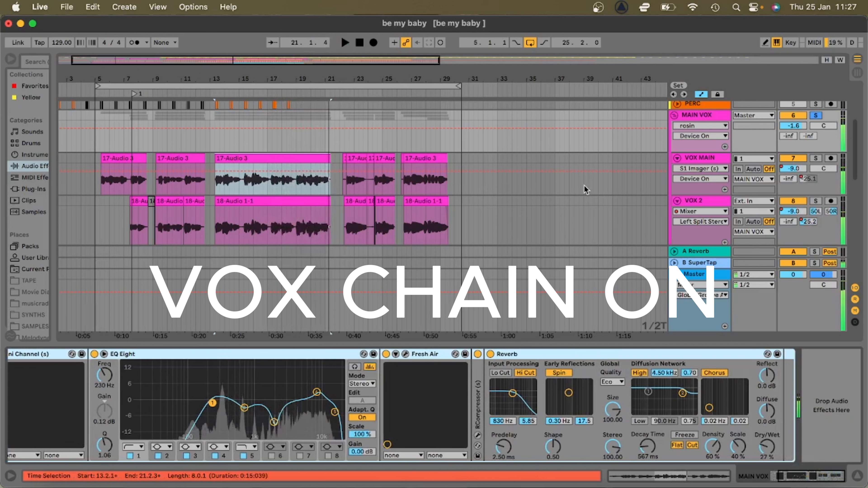
key(space)
Step: Unsolo the MAIN VOX group and audition the processed vocals within the full mix
click(816, 115)
key(space)
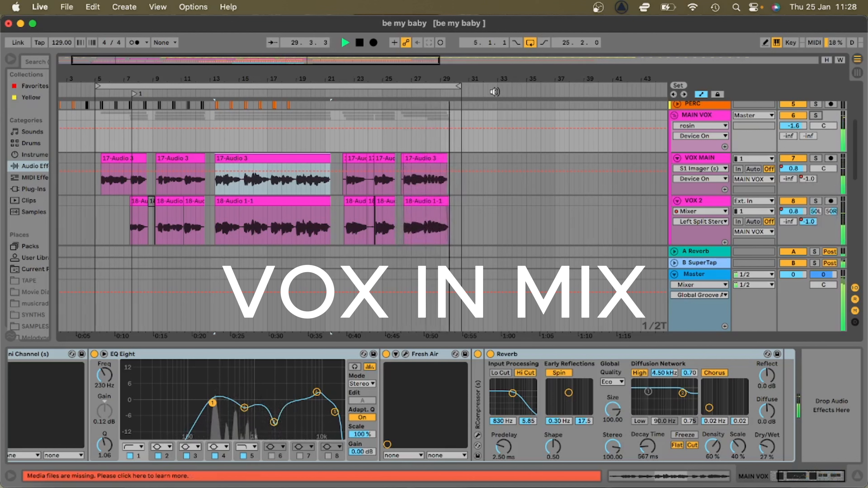
key(space)
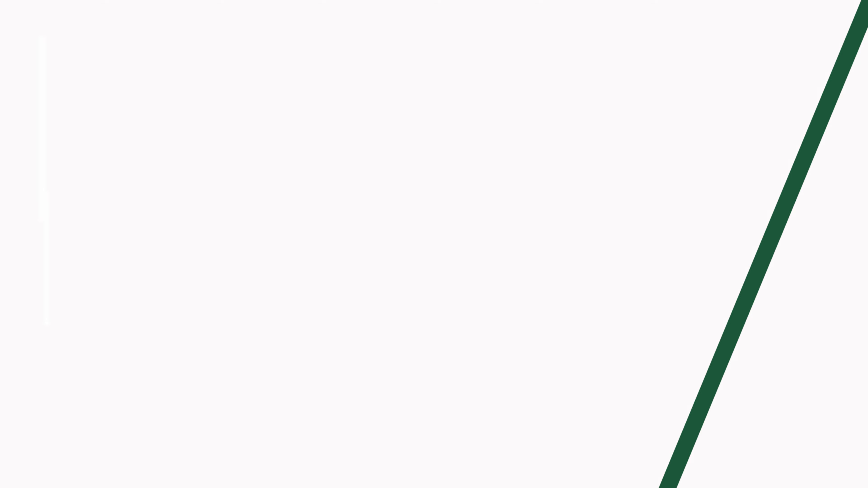